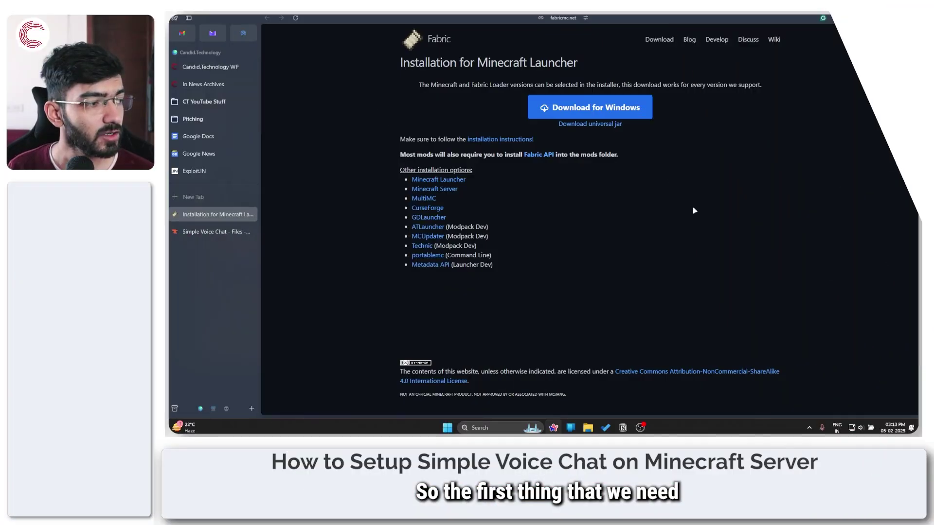
# Collapse the browser's tab sidebar so the Fabric Minecraft Launcher install page fills the window.
pyautogui.hotkey('ctrl', 's')
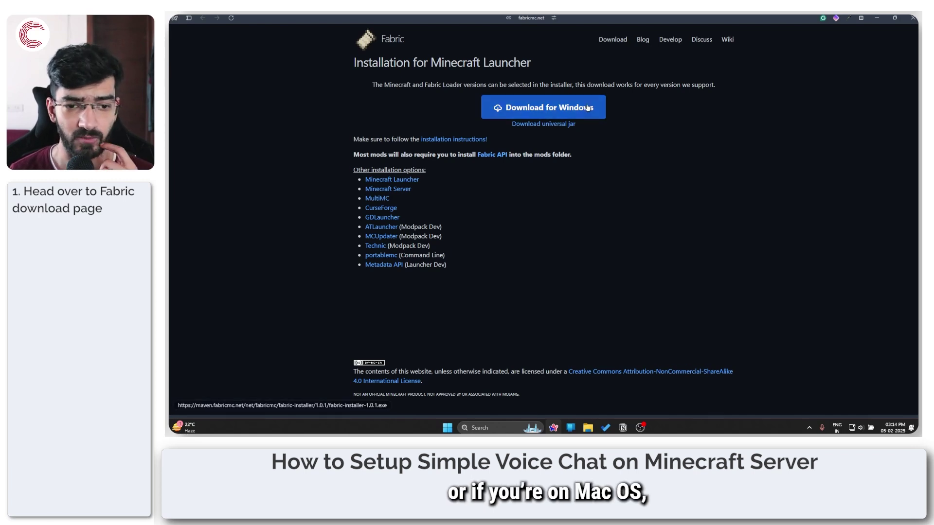
# Save the Windows installer fabric-installer-1.0.1.exe to Dump, then go to the Simple Voice Chat Files tab.
pyautogui.click(546, 108)
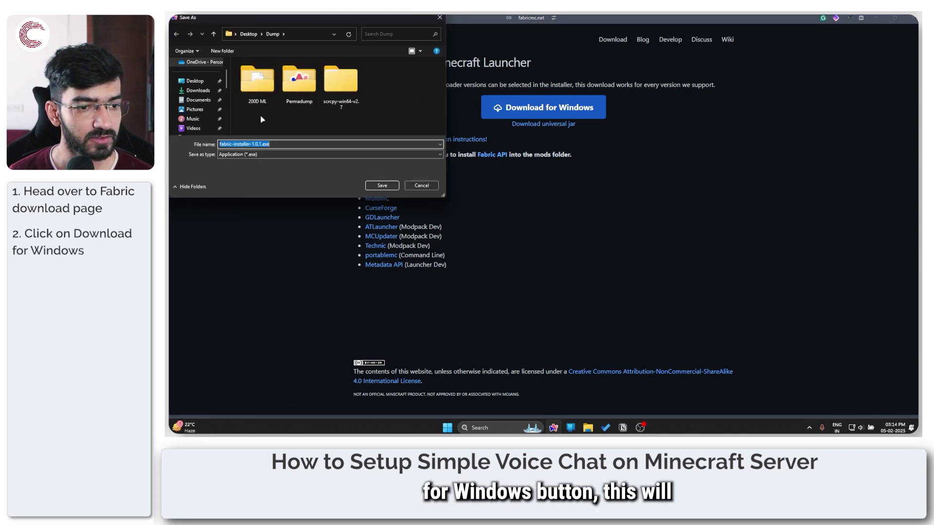
pyautogui.click(382, 186)
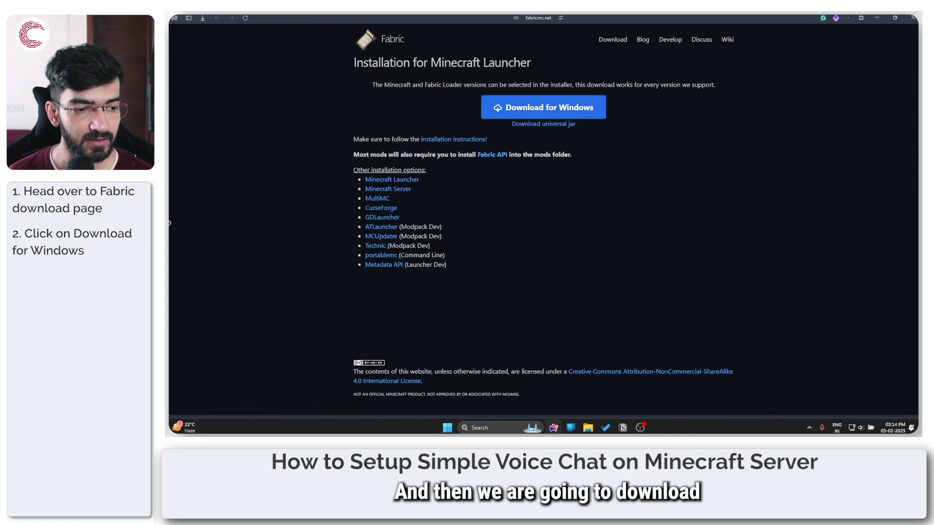
pyautogui.click(202, 233)
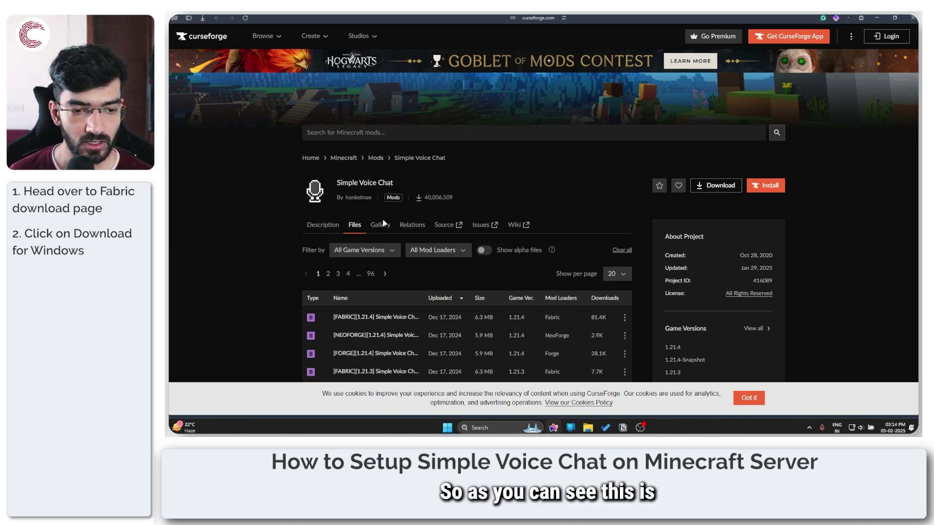
# Skim the Simple Voice Chat description, then list its files with the [FABRIC][1.21.4] build on top.
pyautogui.click(322, 225)
pyautogui.scroll(-4, 498, 212)
pyautogui.scroll(-1, 498, 211)
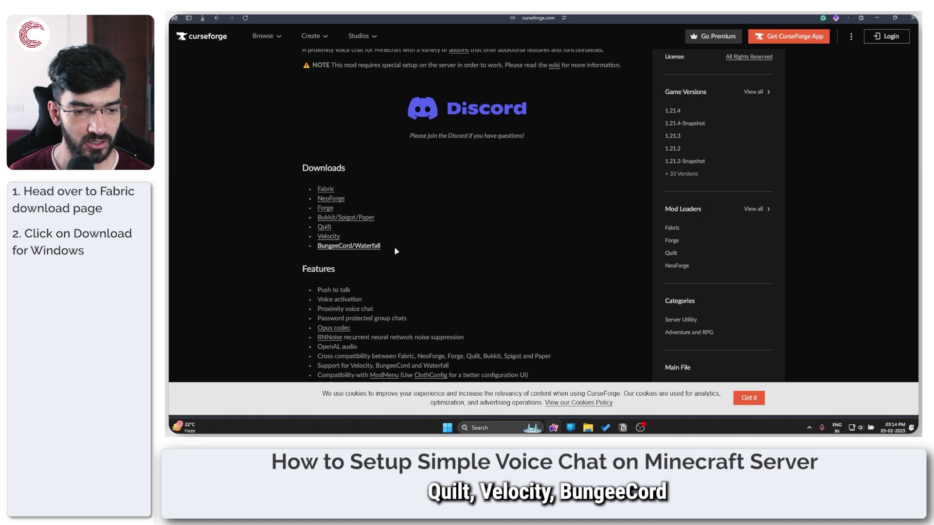
pyautogui.scroll(5, 437, 242)
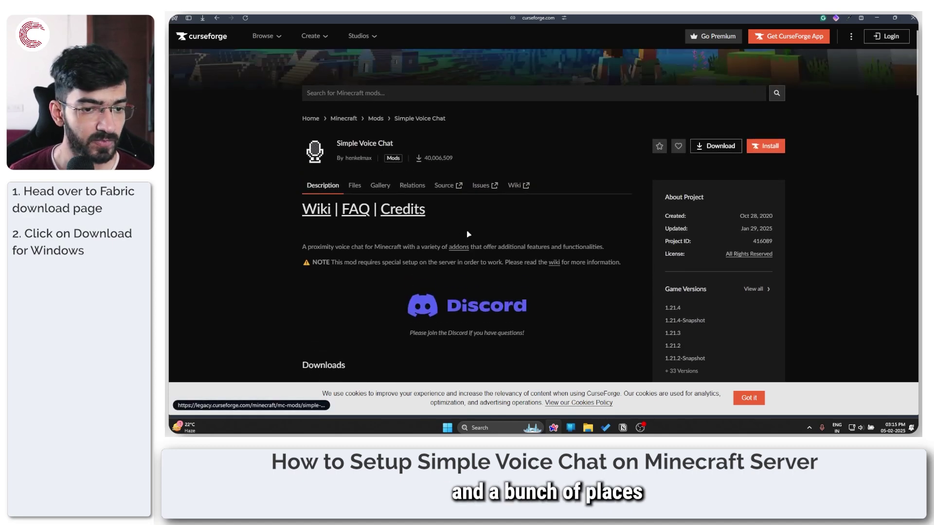
pyautogui.scroll(1, 486, 214)
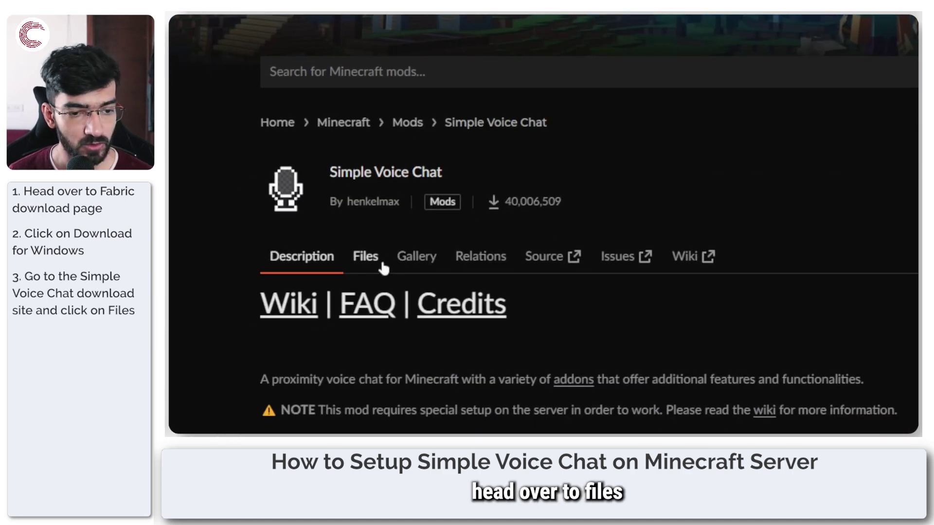
pyautogui.click(382, 268)
pyautogui.scroll(-3, 381, 268)
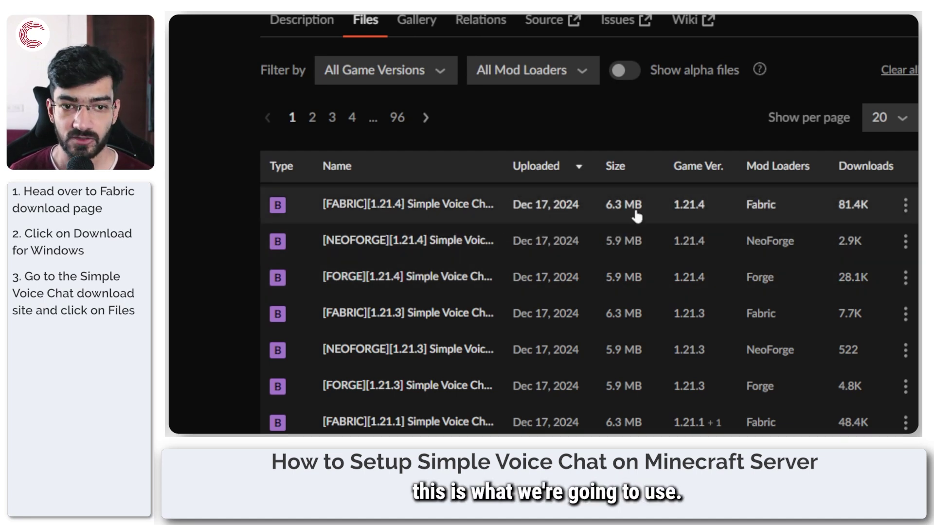
# Download voicechat-fabric-1.21.4-2.5.27.jar from the first FABRIC 1.21.4 row and save it.
pyautogui.click(904, 204)
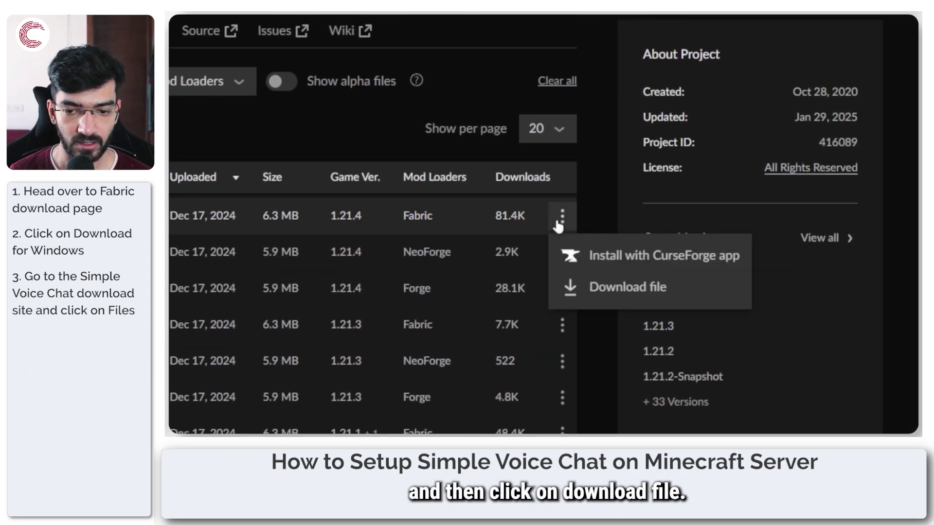
pyautogui.click(597, 291)
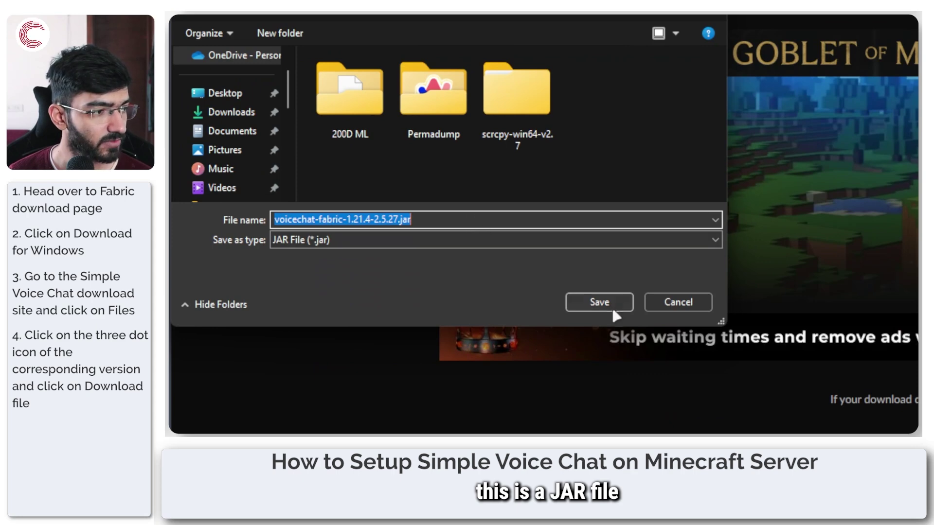
pyautogui.click(612, 309)
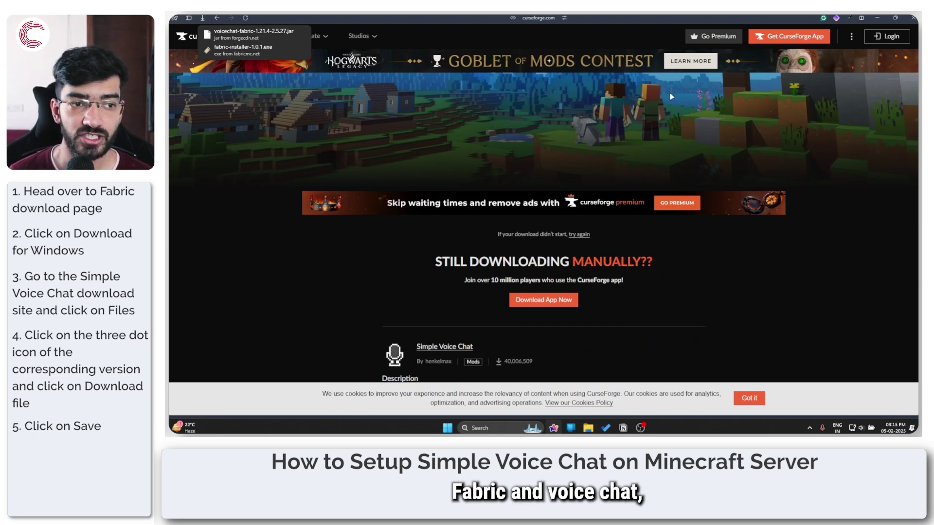
# Open the Desktop › Dump folder in a new File Explorer window.
pyautogui.click(876, 17)
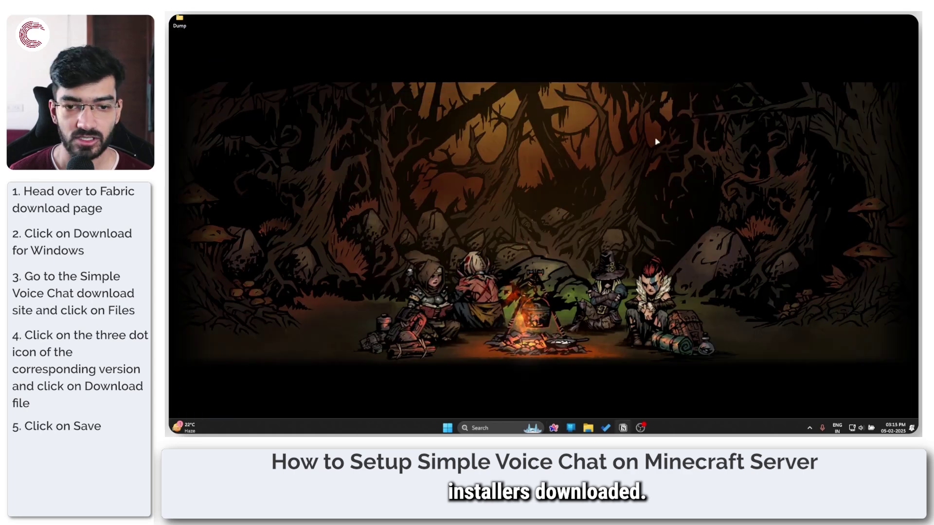
pyautogui.press('super+e')
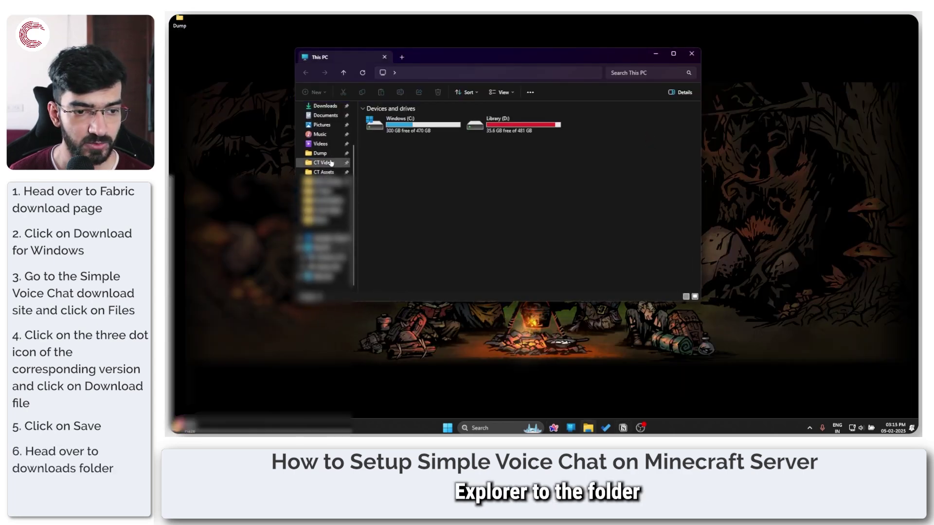
pyautogui.click(320, 153)
# Launch fabric-installer-1.0.1.exe from the Dump folder.
pyautogui.click(552, 128)
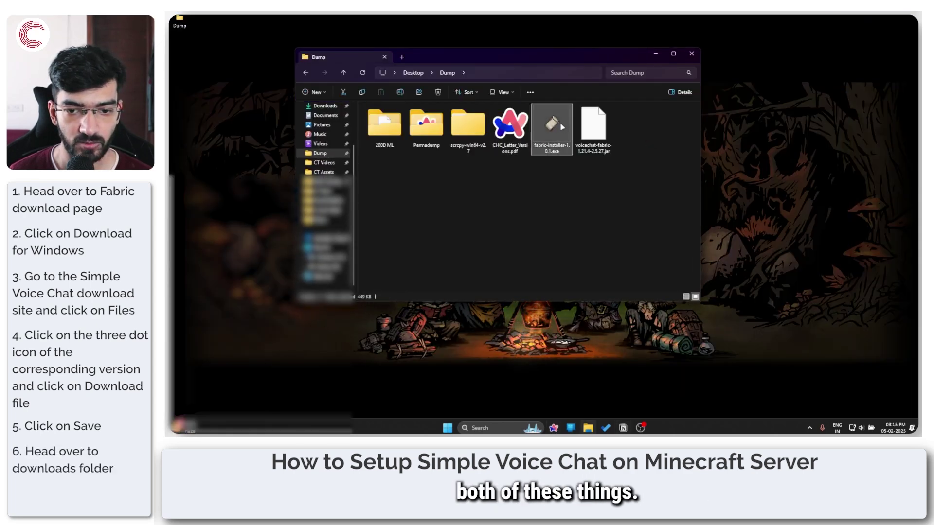
pyautogui.keyDown('ctrl'); pyautogui.click(585, 136); pyautogui.keyUp('ctrl')
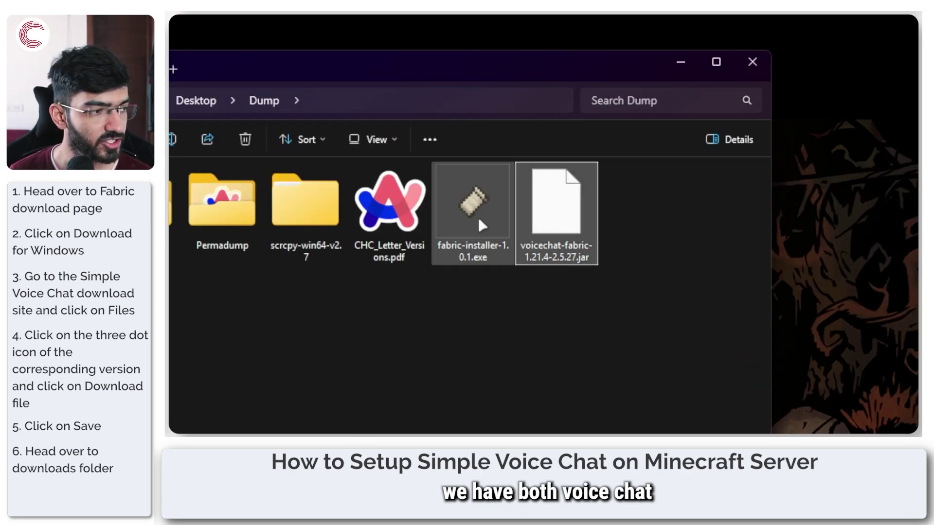
pyautogui.click(494, 237)
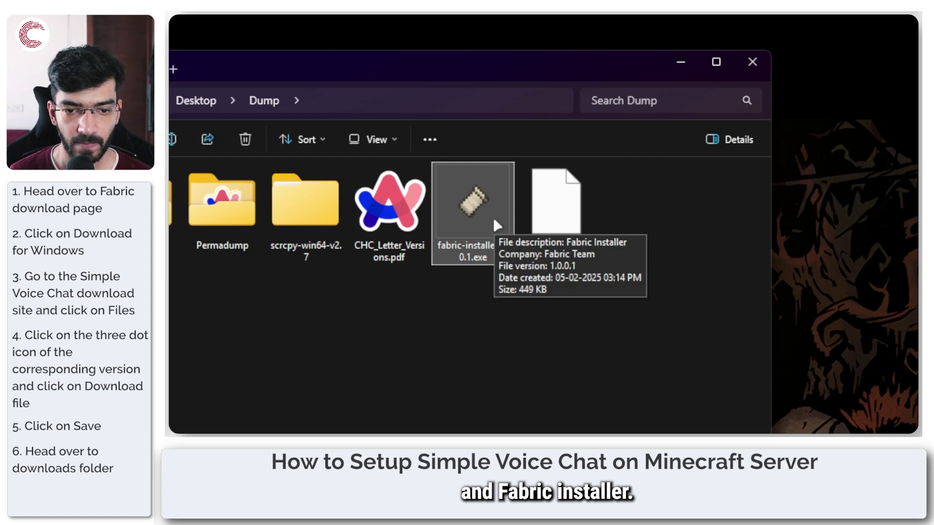
pyautogui.doubleClick(494, 222)
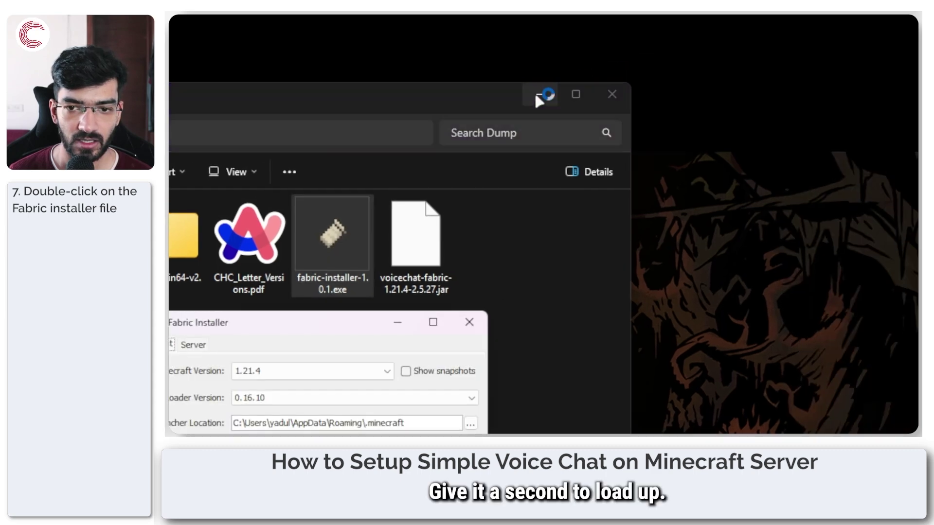
# Install Fabric Loader 0.16.10 for Minecraft 1.21.4 with Create profile checked, then close the installer.
pyautogui.click(680, 62)
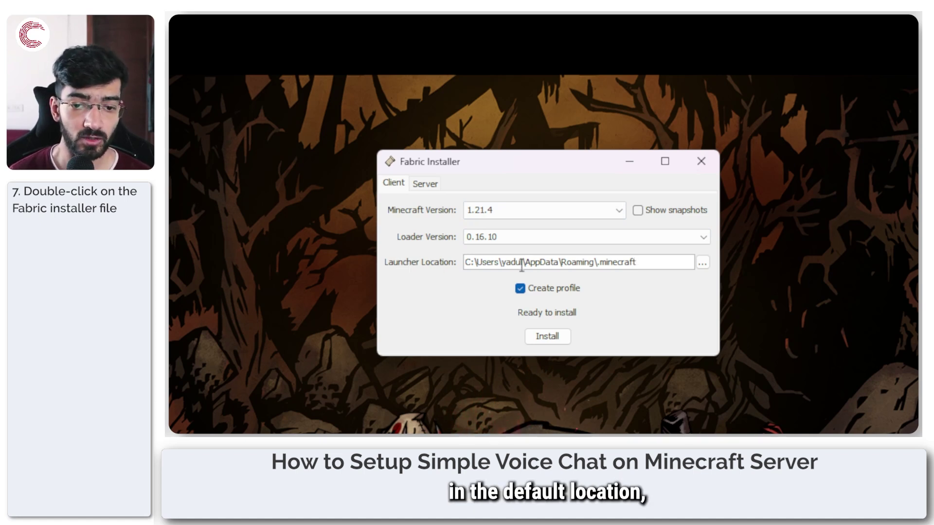
pyautogui.click(529, 237)
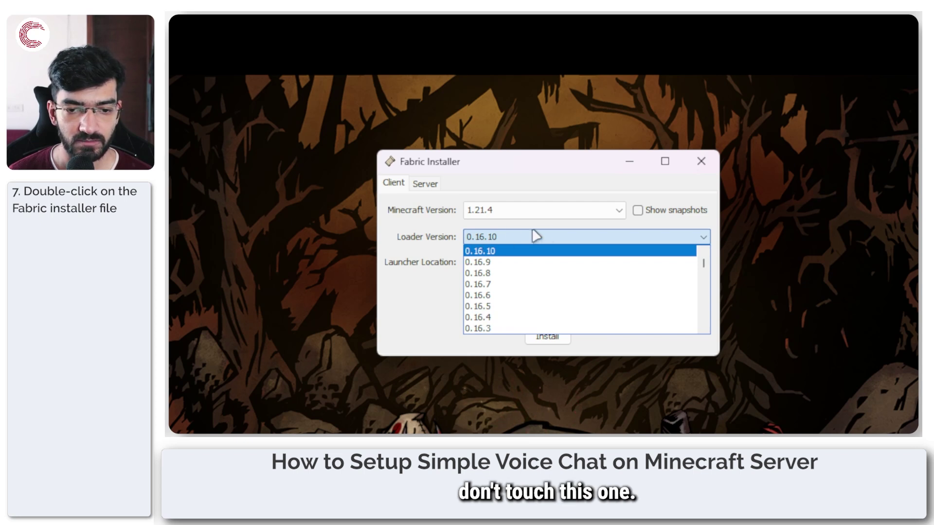
pyautogui.click(410, 223)
pyautogui.click(569, 214)
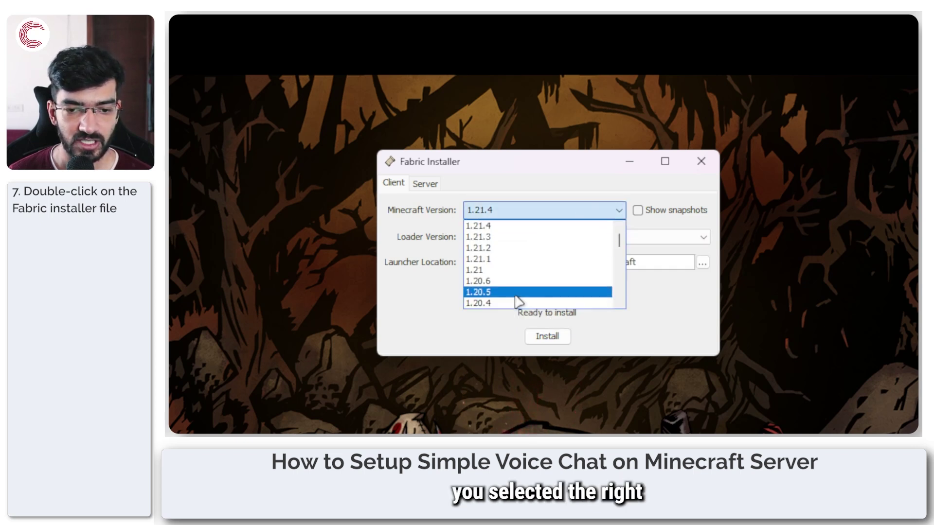
pyautogui.click(540, 226)
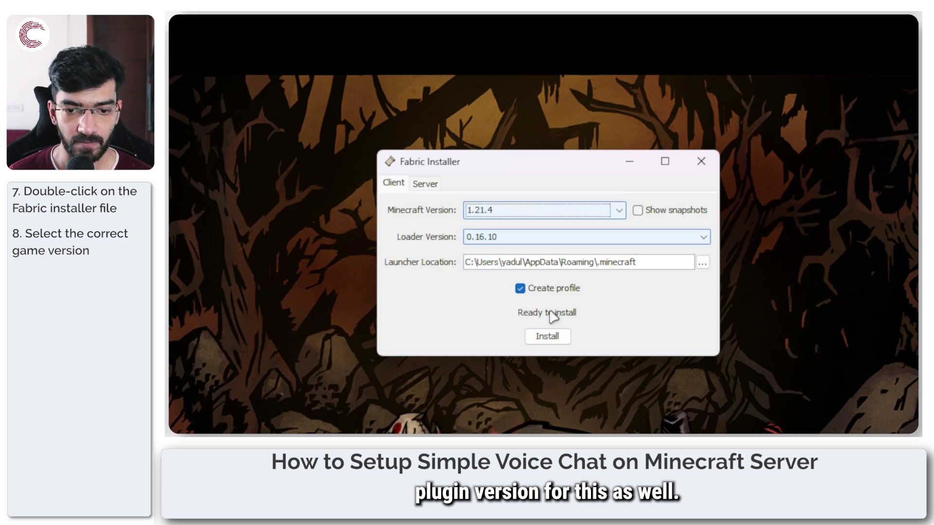
pyautogui.click(537, 292)
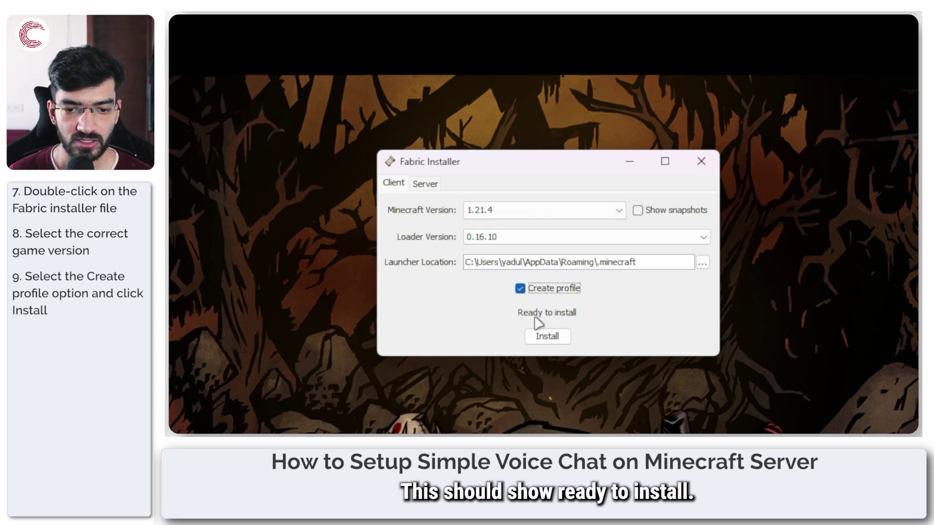
pyautogui.click(554, 346)
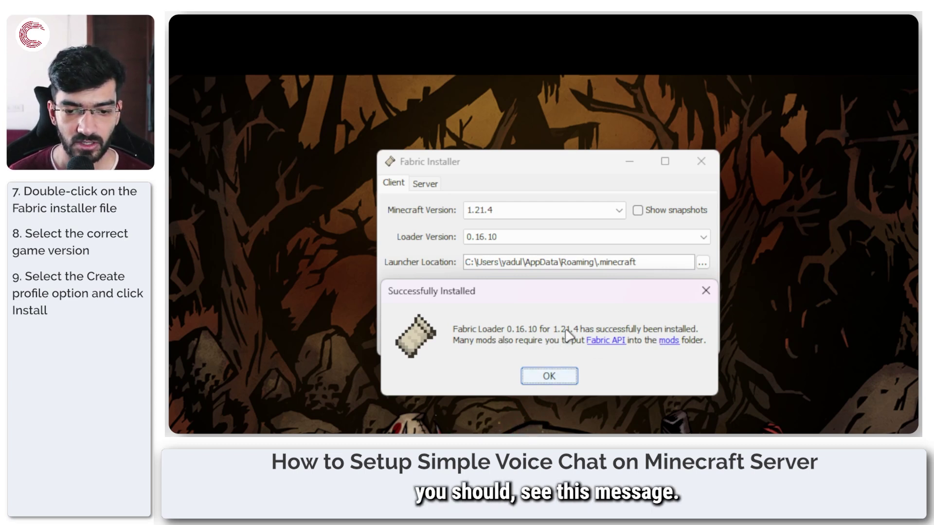
pyautogui.click(569, 377)
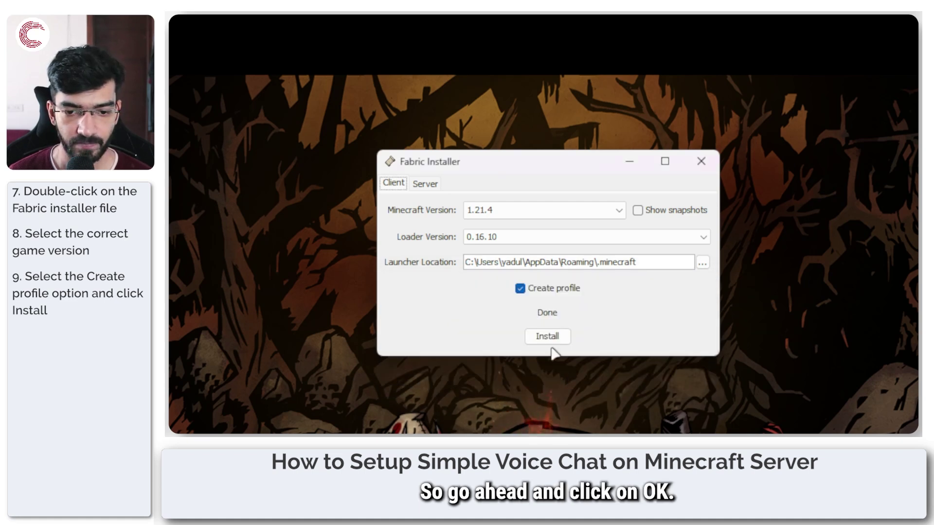
pyautogui.click(701, 163)
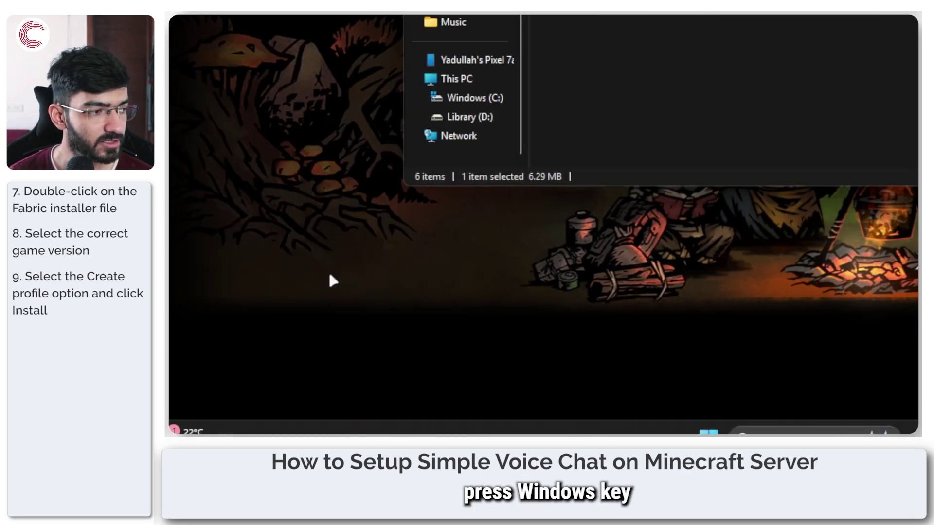
# Run %appdata% from the Run prompt to open the AppData › Roaming folder.
pyautogui.press('super+r')
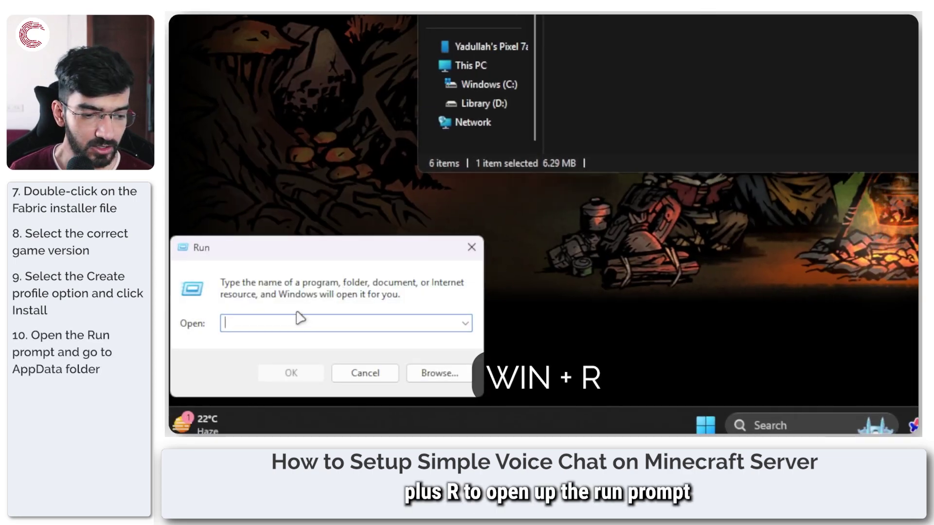
pyautogui.write('%ap')
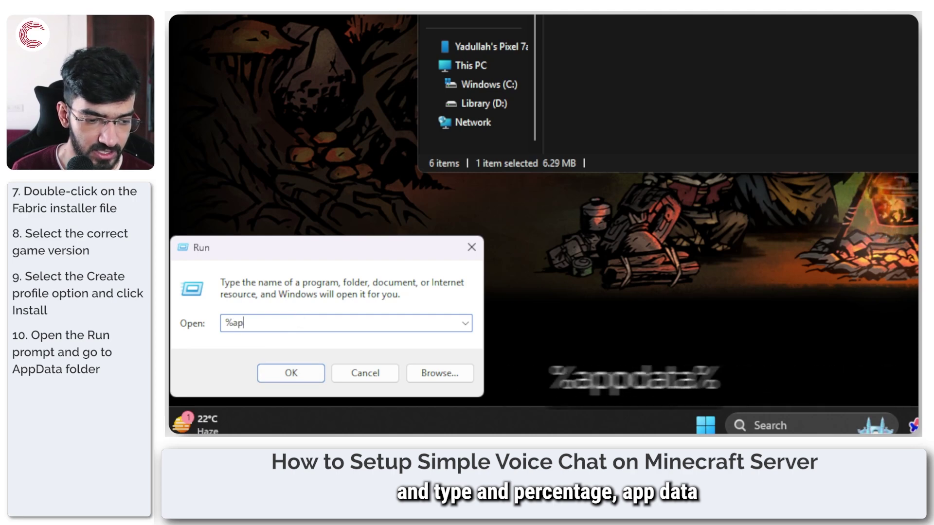
pyautogui.write('pdata')
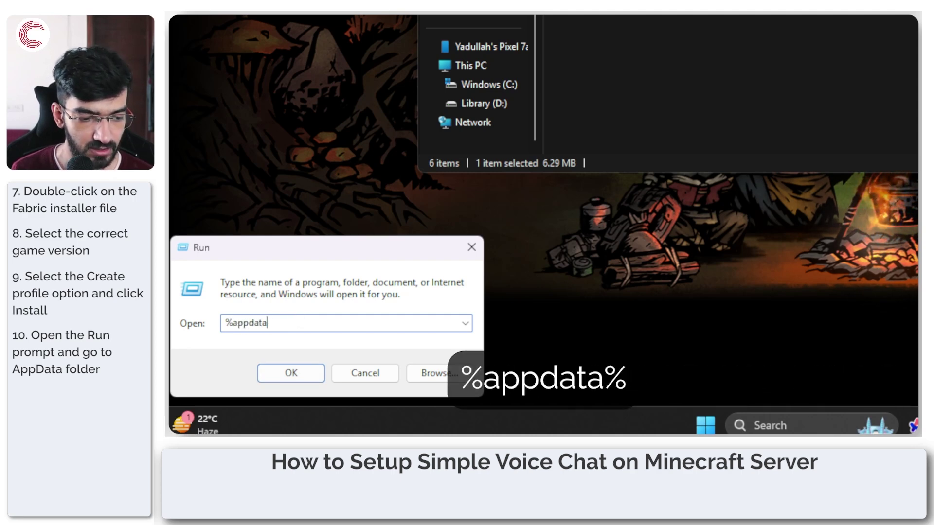
pyautogui.write('%')
pyautogui.press('Return')
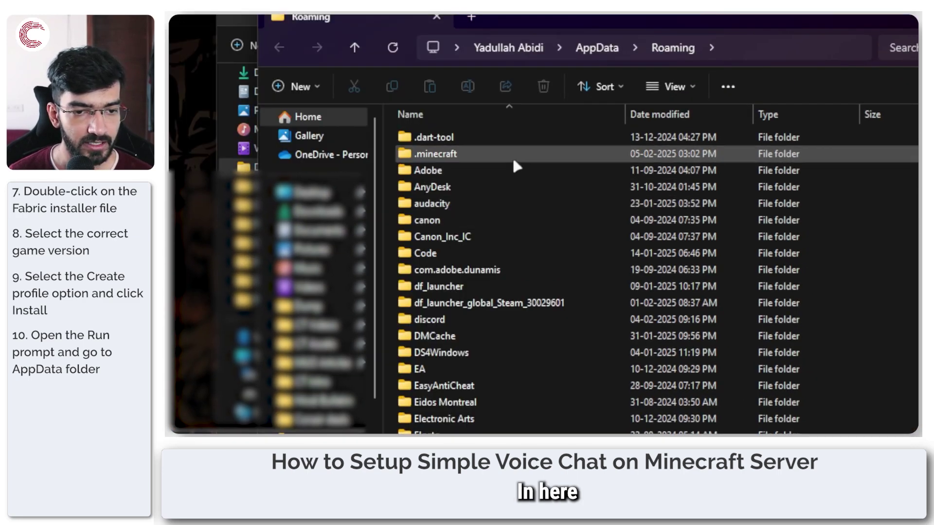
# Open the .minecraft › mods folder.
pyautogui.click(488, 156)
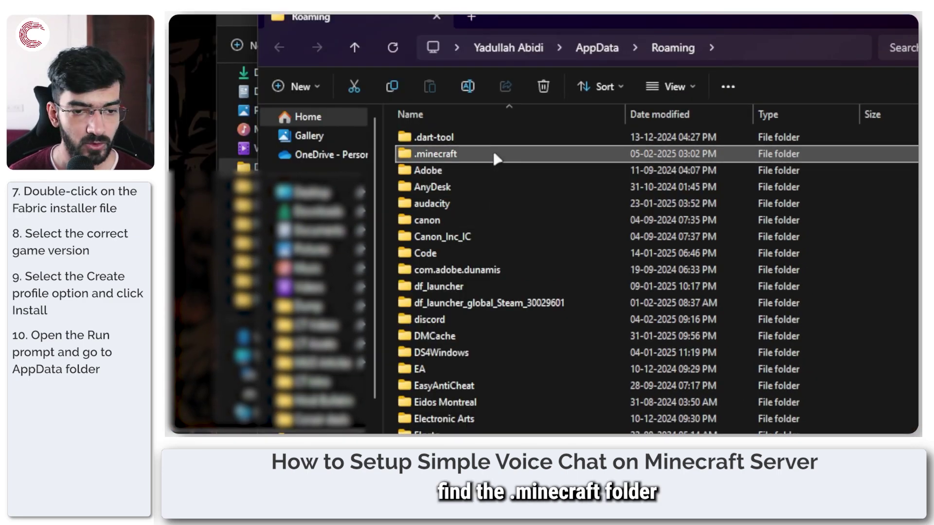
pyautogui.doubleClick(495, 158)
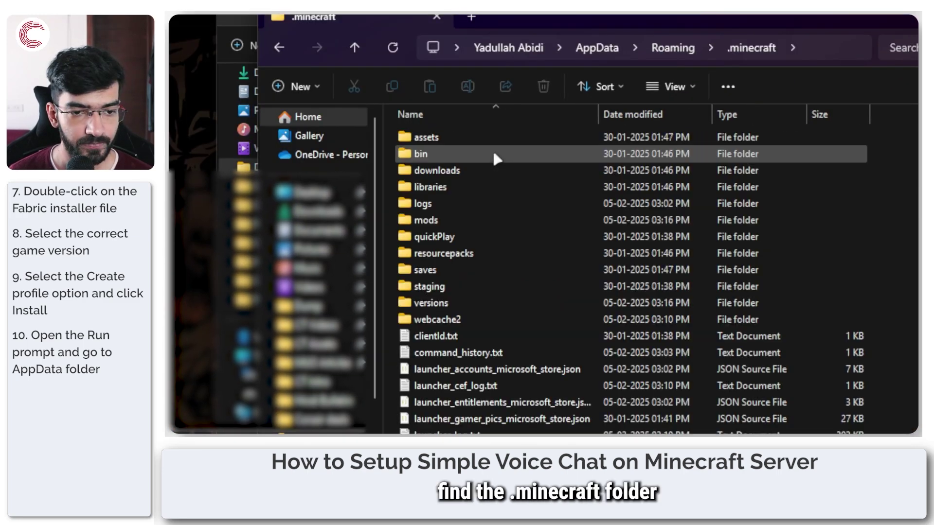
pyautogui.click(477, 220)
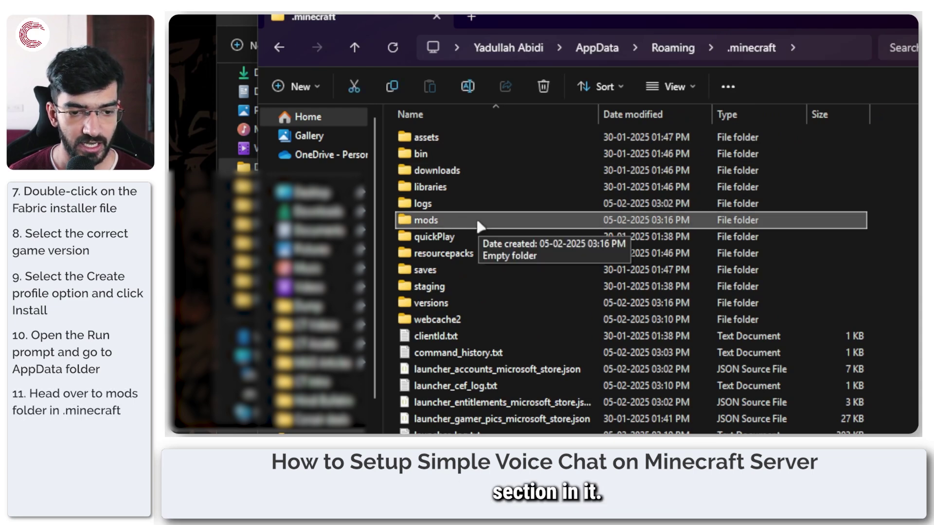
pyautogui.doubleClick(496, 222)
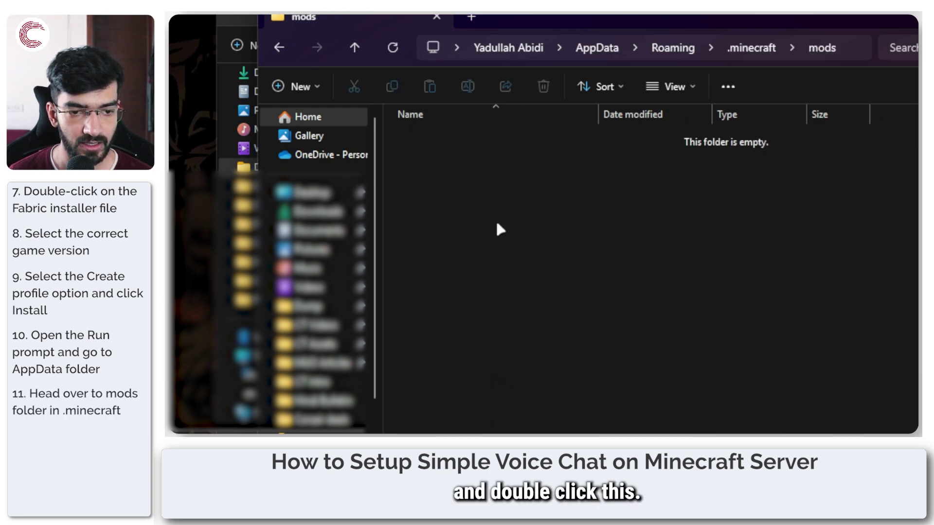
# Drag voicechat-fabric-1.21.4-2.5.27.jar from Dump into mods and close the Dump window.
pyautogui.moveTo(613, 15); pyautogui.dragTo(799, 78)
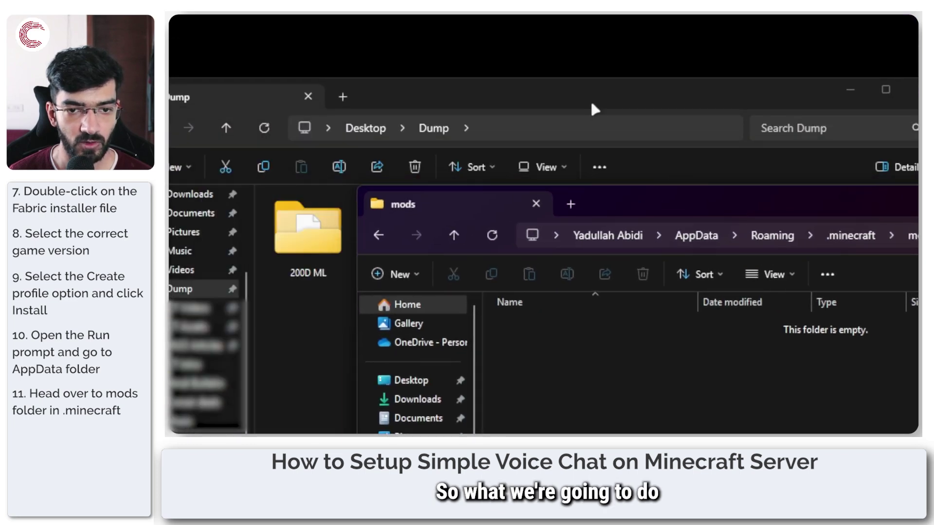
pyautogui.click(596, 116)
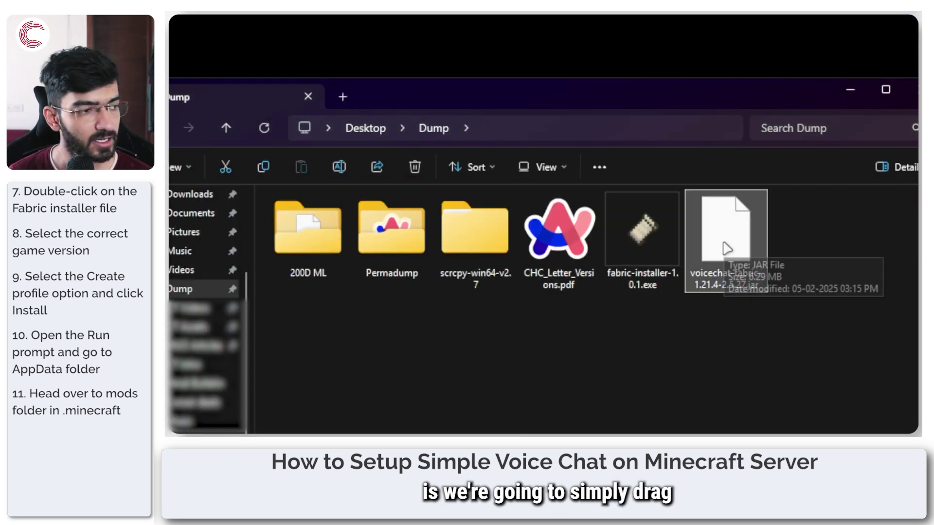
pyautogui.moveTo(518, 318); pyautogui.dragTo(798, 372)
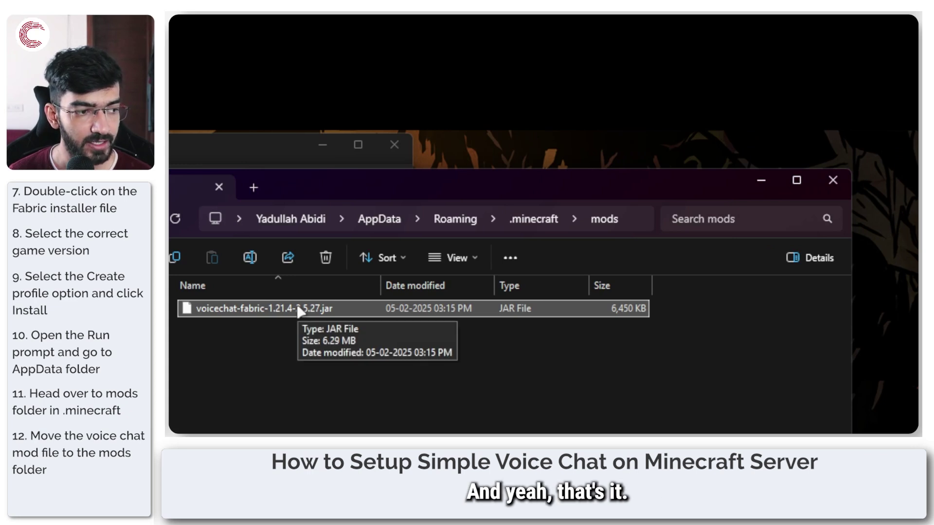
pyautogui.click(387, 145)
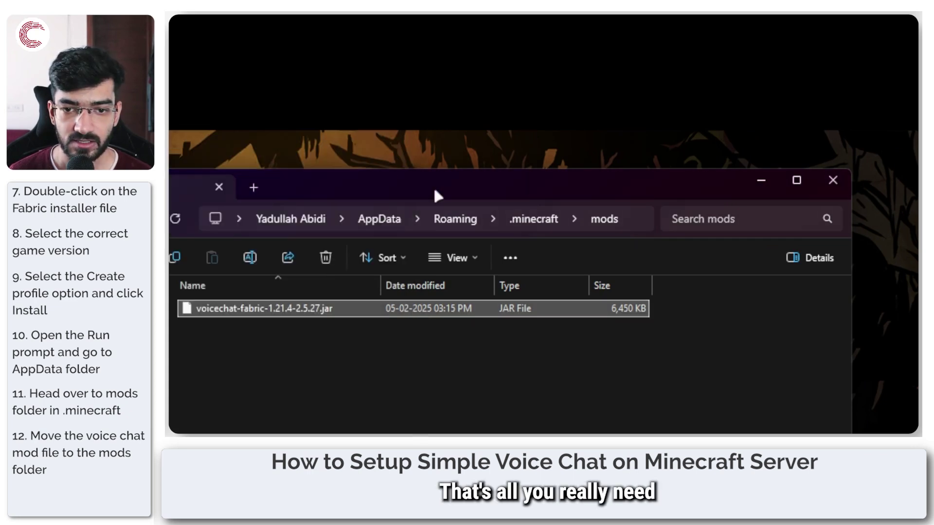
pyautogui.moveTo(433, 185); pyautogui.dragTo(347, 189)
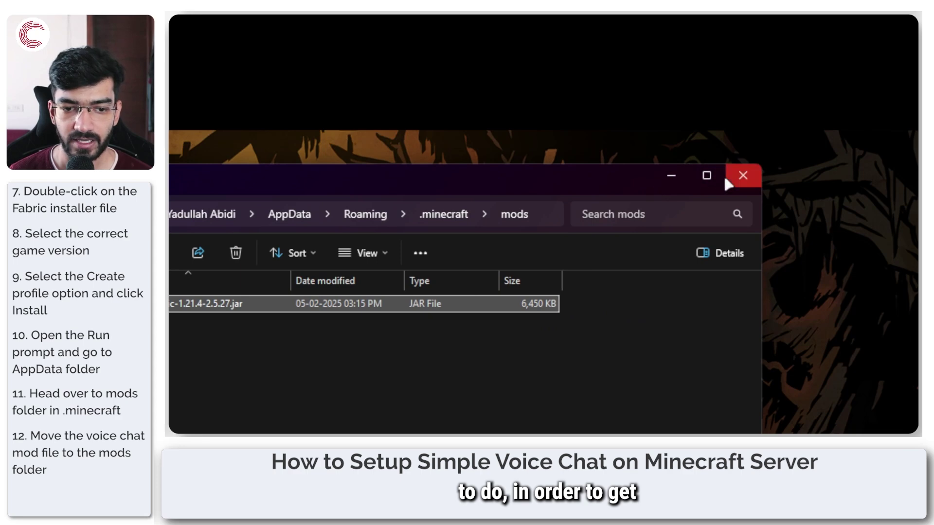